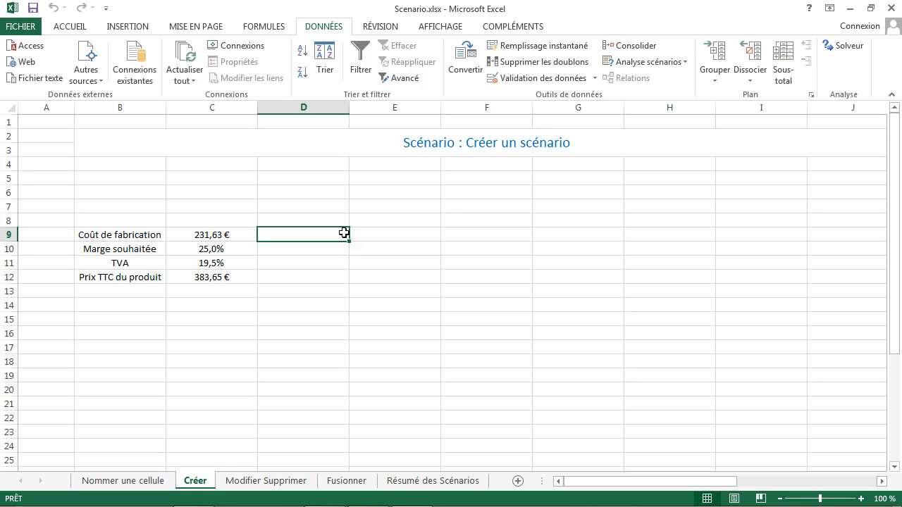
Step: Open the Scenario Manager for the Créer sheet and place its dialog clear of the price data
click(247, 207)
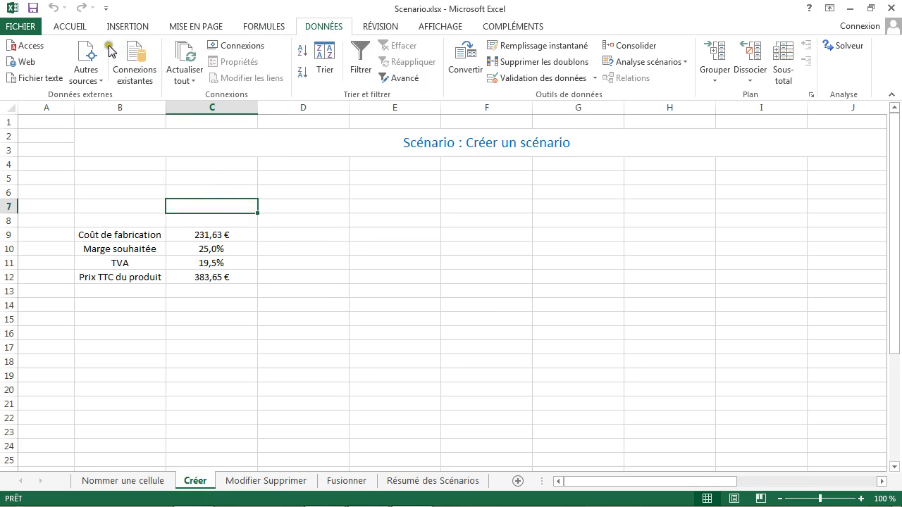
click(71, 25)
click(327, 30)
click(652, 64)
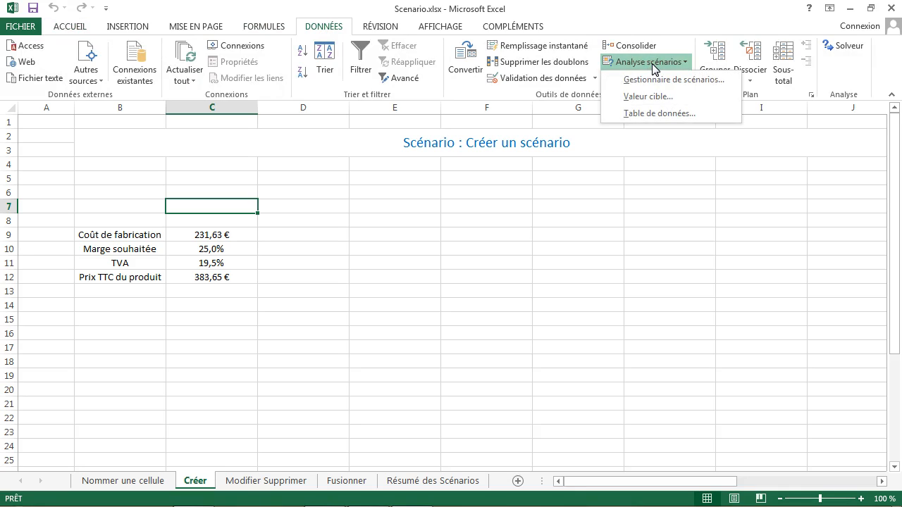
click(652, 63)
click(651, 64)
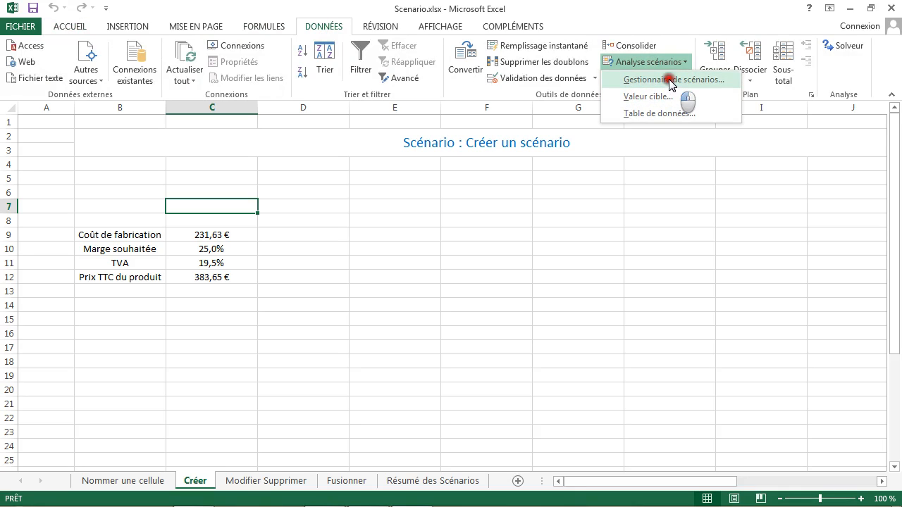
click(669, 81)
drag(570, 124, 554, 102)
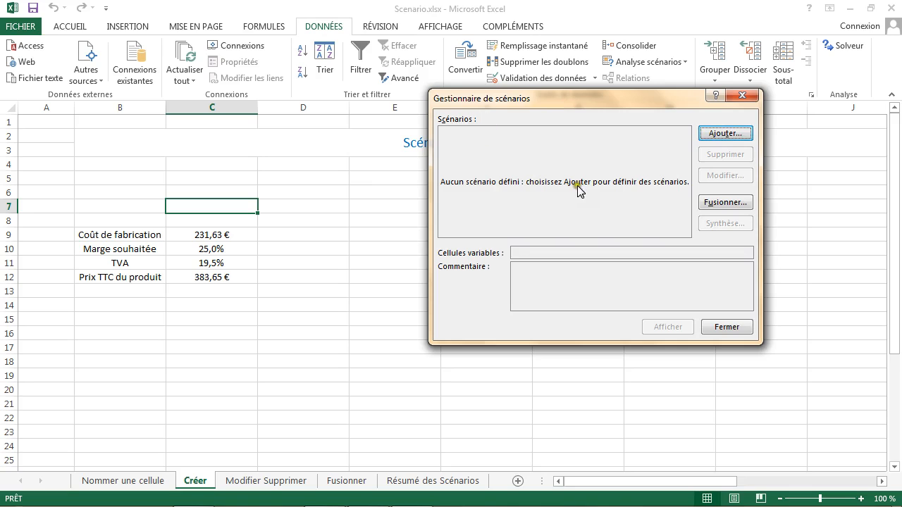
click(723, 136)
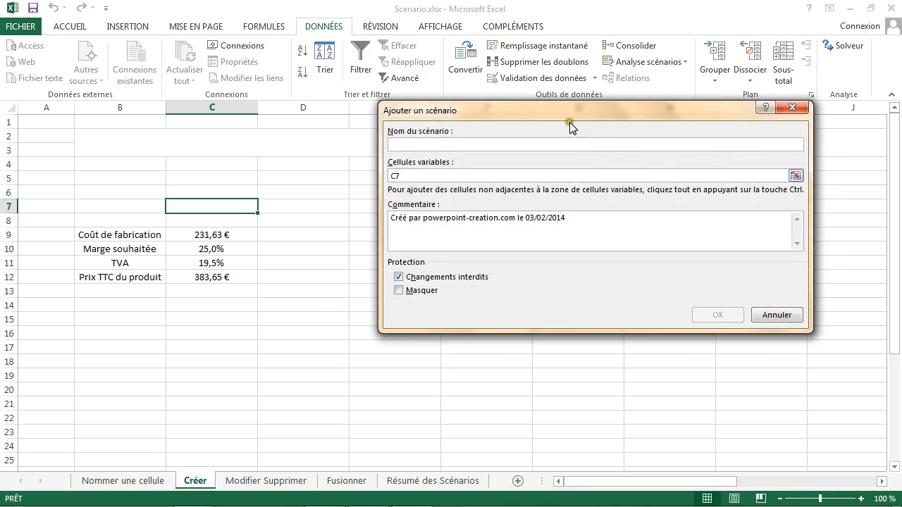
drag(547, 105, 517, 119)
click(458, 154)
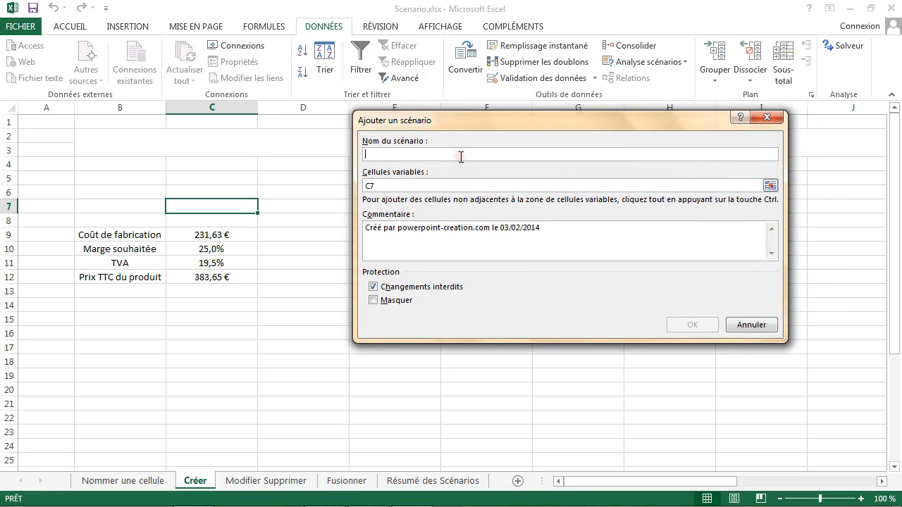
text(Petite Marge)
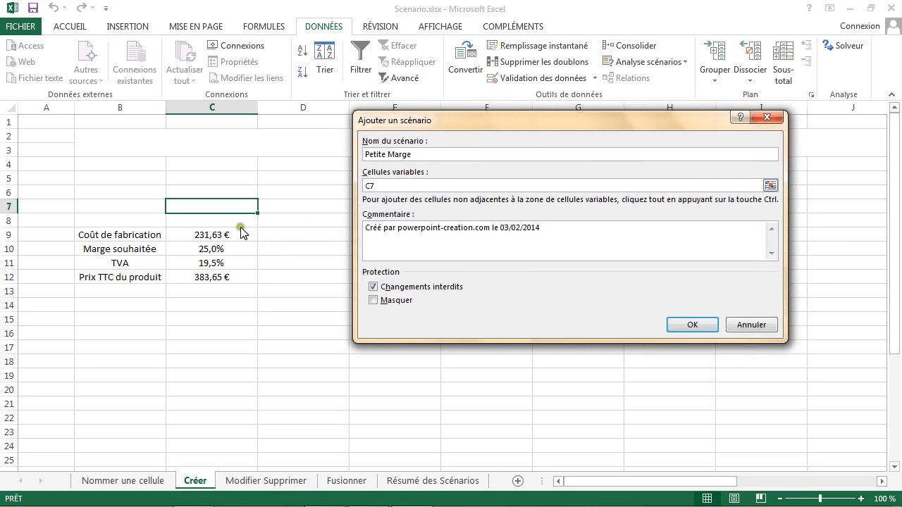
click(438, 183)
key(BackSpace)
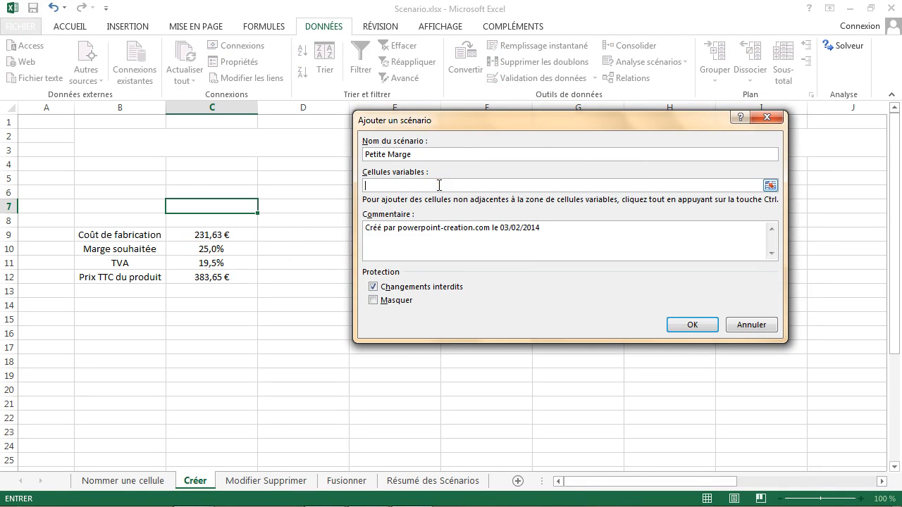
click(216, 249)
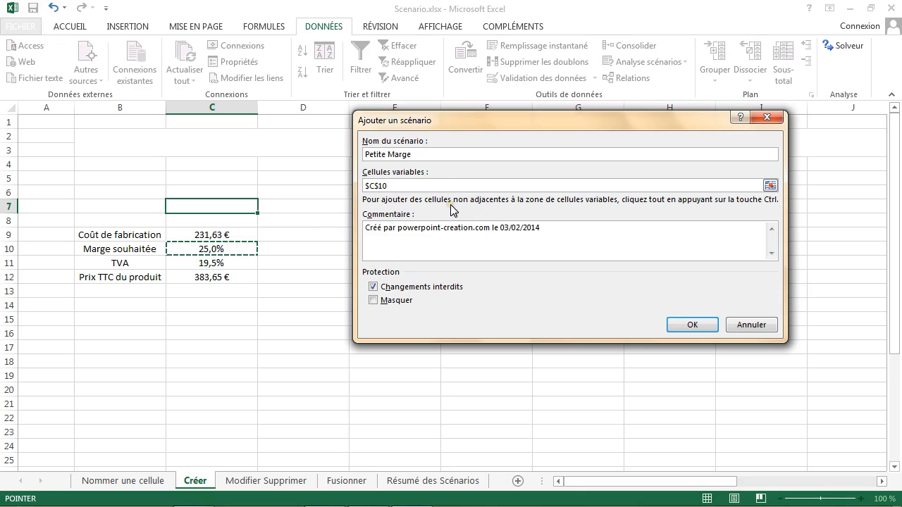
click(398, 181)
click(537, 253)
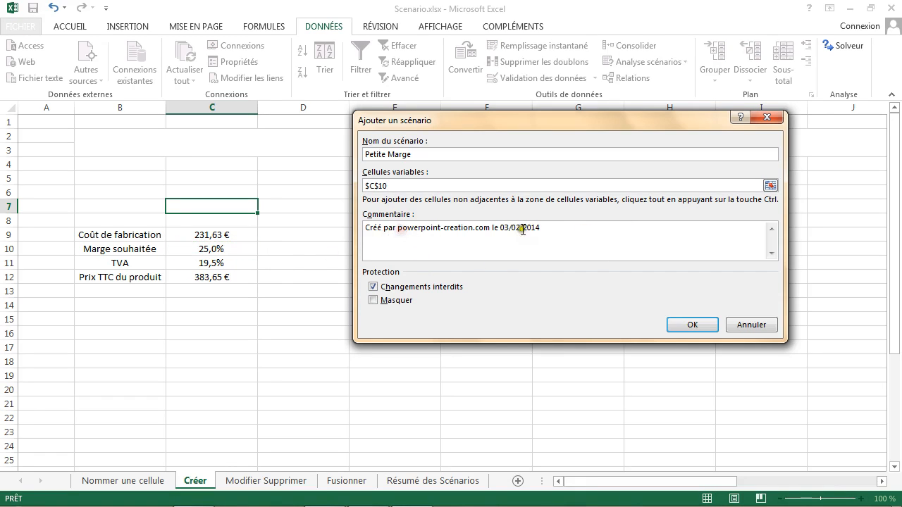
drag(544, 227, 348, 236)
key(Delete)
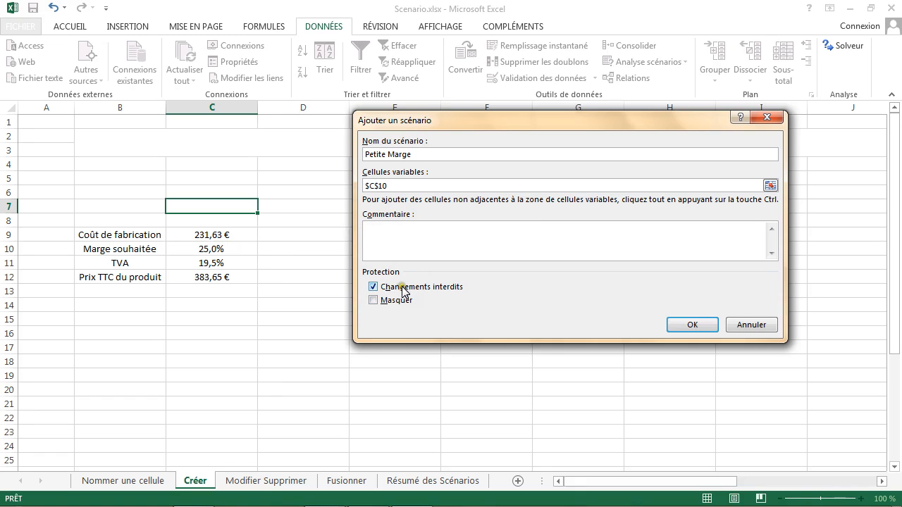
click(715, 325)
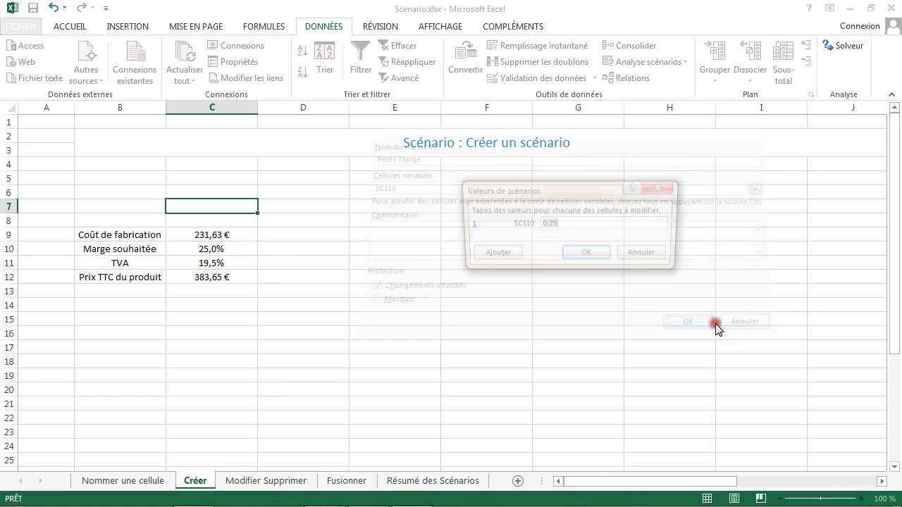
click(575, 224)
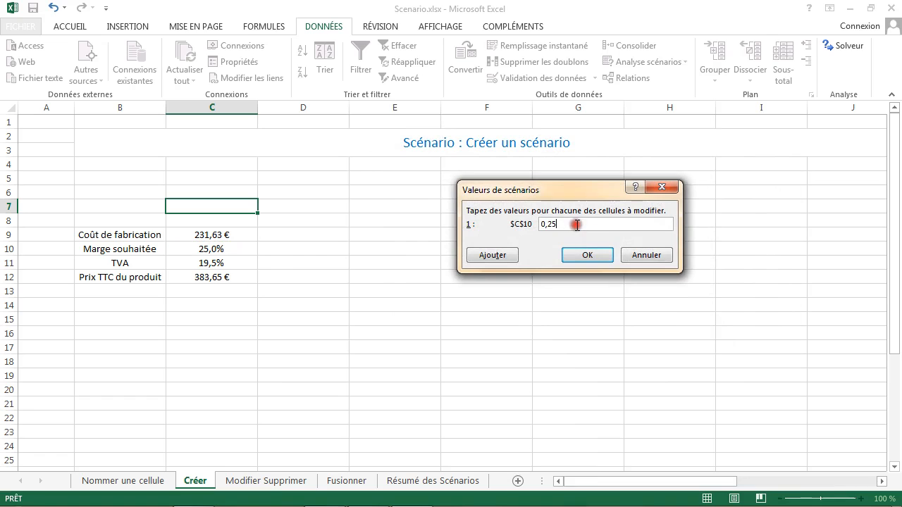
click(627, 255)
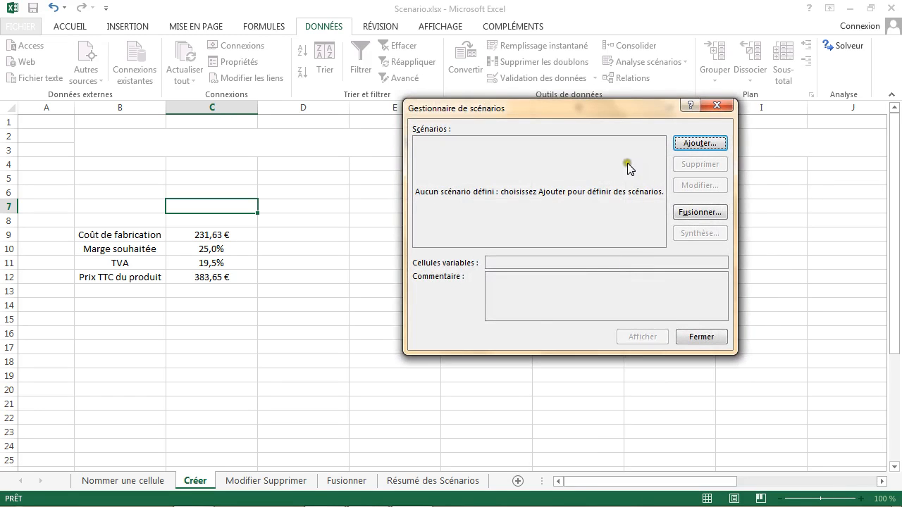
Step: Add a scenario named "Petite Marge" with $C$10:$C$11 (desired margin and TVA) as its changing cells
click(683, 143)
click(403, 154)
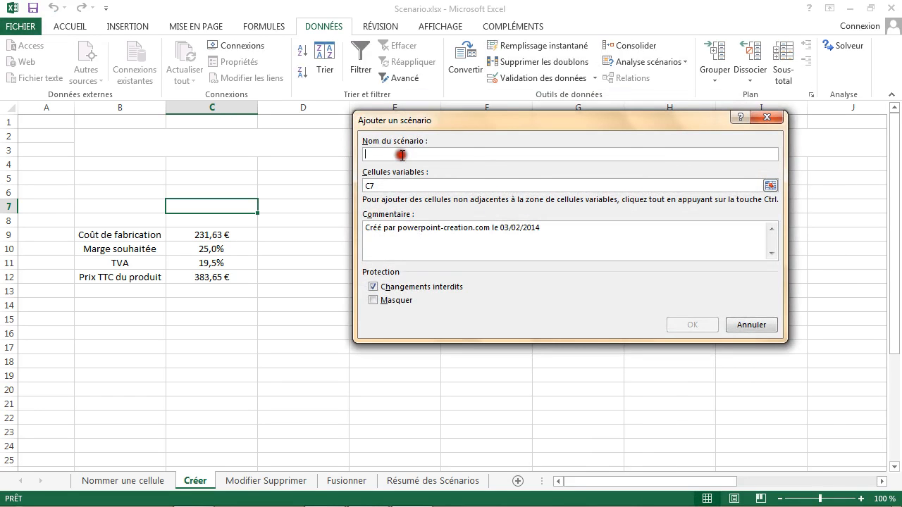
text(Petite Marge)
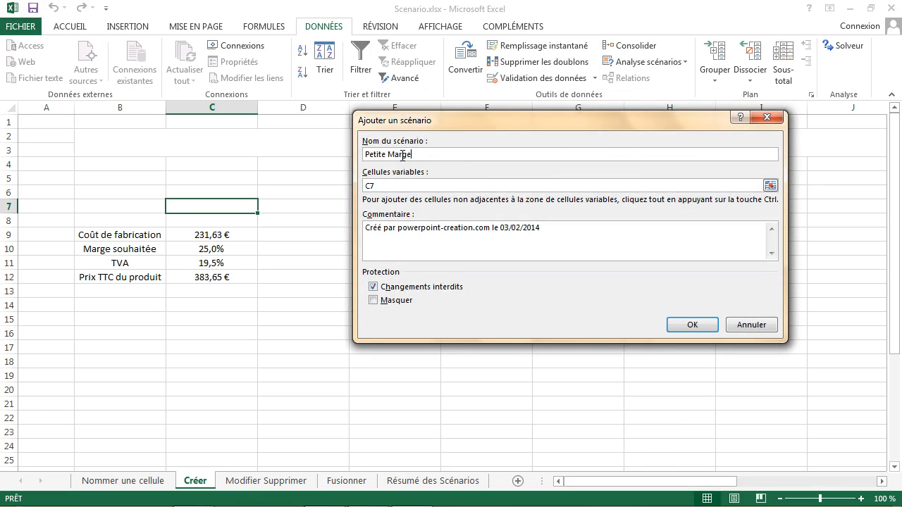
click(434, 186)
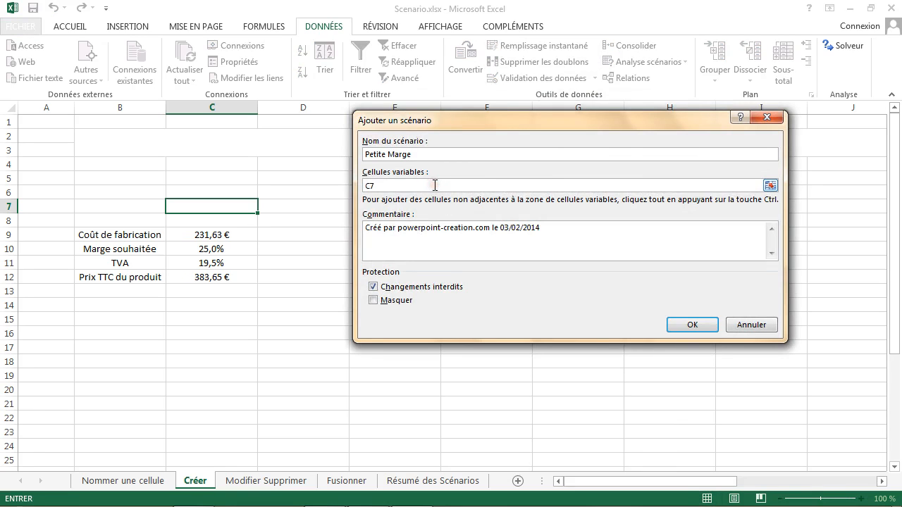
key(BackSpace)
key(BackSpace)
mouse_move(206, 249)
mouse_down()
mouse_move(228, 254)
mouse_move(209, 263)
mouse_up()
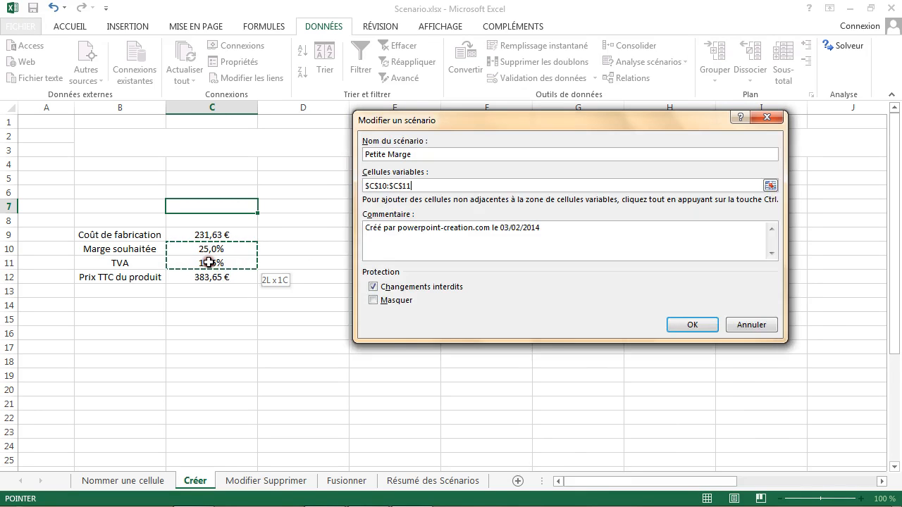
Step: Clear the Petite Marge comment and set the scenario values to 0,10 for $C$10 and 0,7 for $C$11
drag(570, 239, 320, 232)
key(Delete)
click(690, 325)
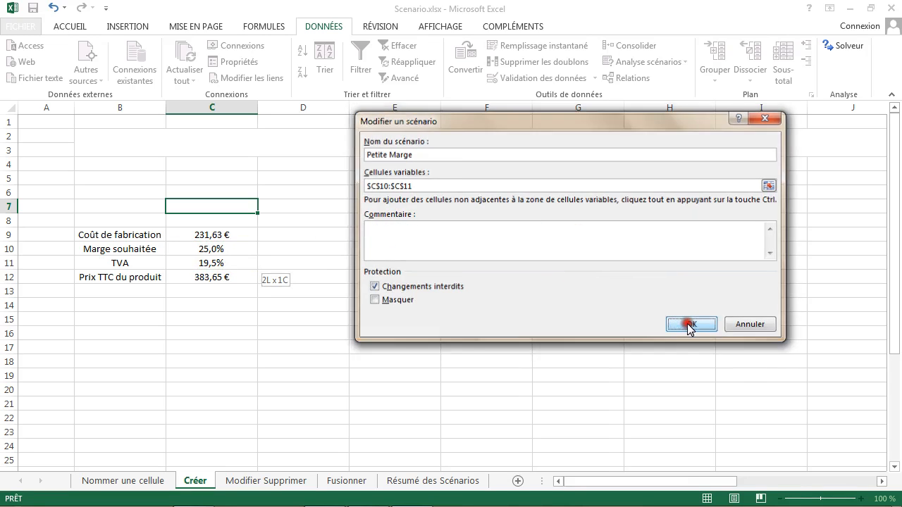
click(569, 217)
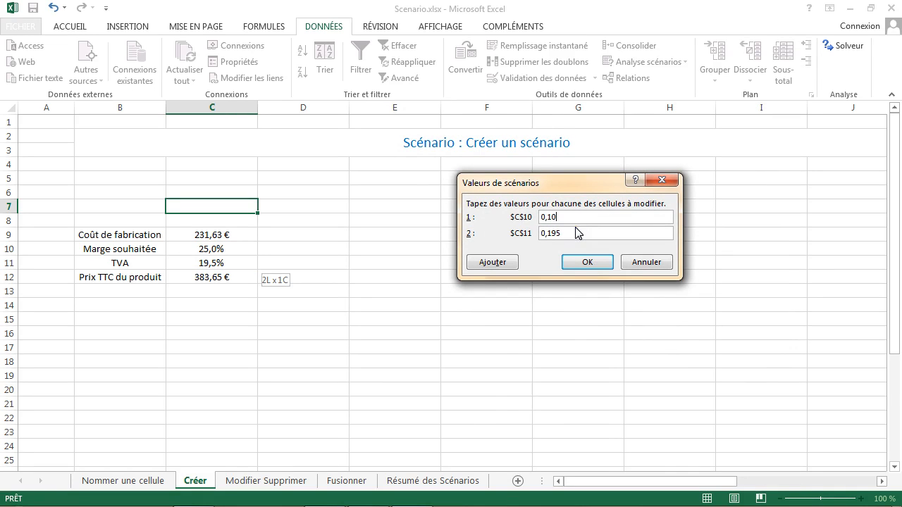
drag(585, 236, 527, 233)
text(0,7)
click(586, 260)
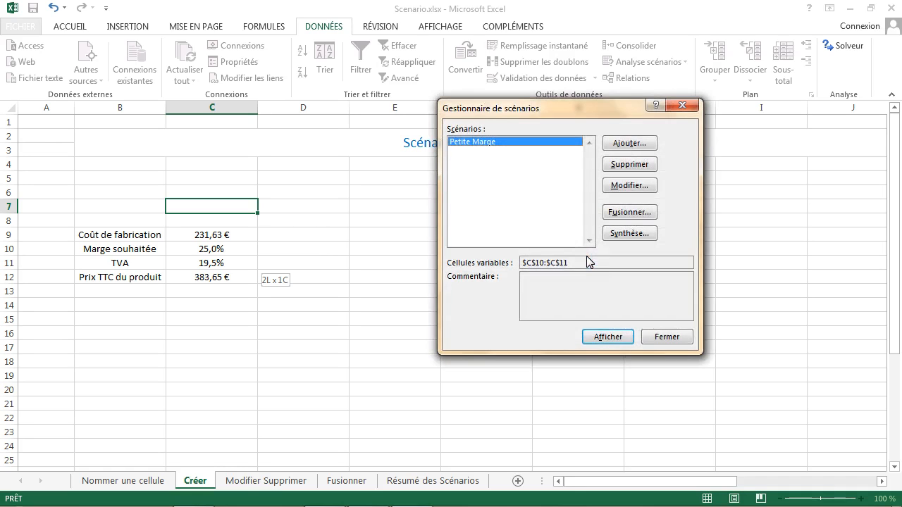
click(522, 154)
click(522, 142)
click(534, 178)
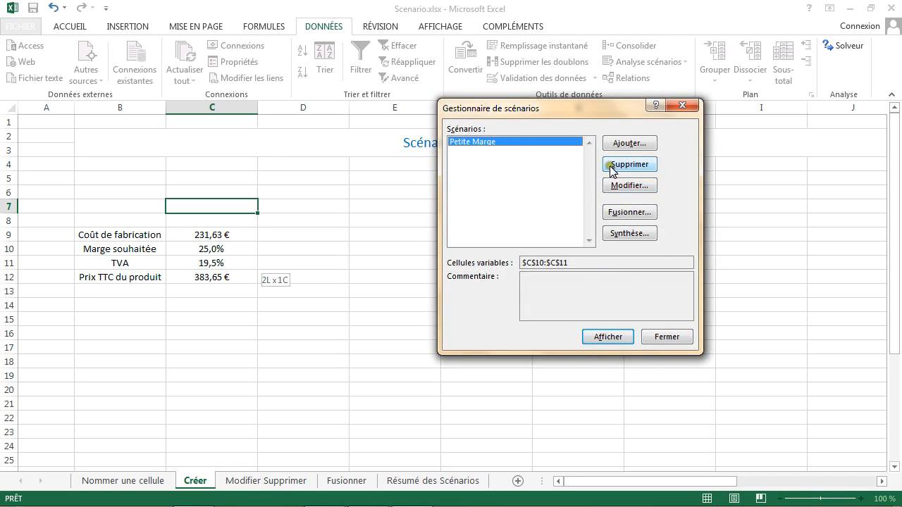
click(528, 162)
Step: Add a second scenario named "Grande Marge" with $C$10:$C$11 as its changing cells
click(629, 143)
text(Grande Marge)
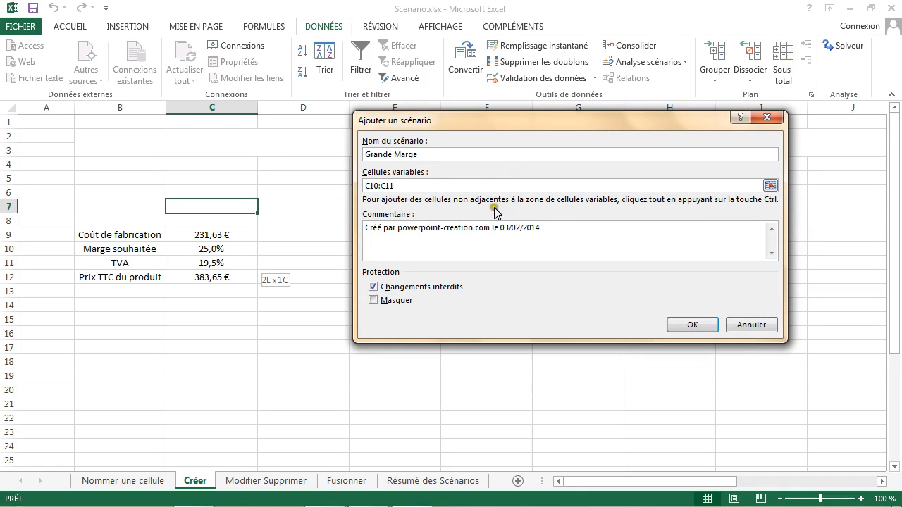
click(481, 184)
key(BackSpace)
key(BackSpace)
key(BackSpace)
key(BackSpace)
key(BackSpace)
key(BackSpace)
key(BackSpace)
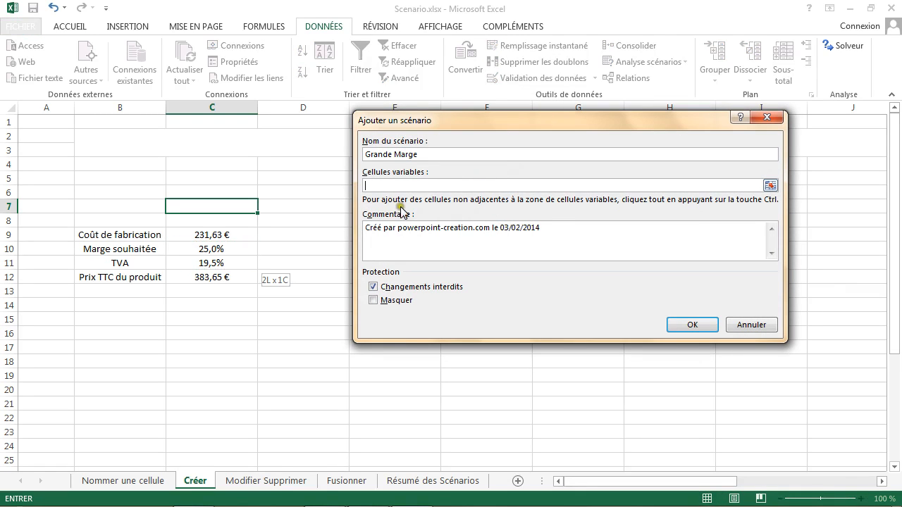
click(212, 250)
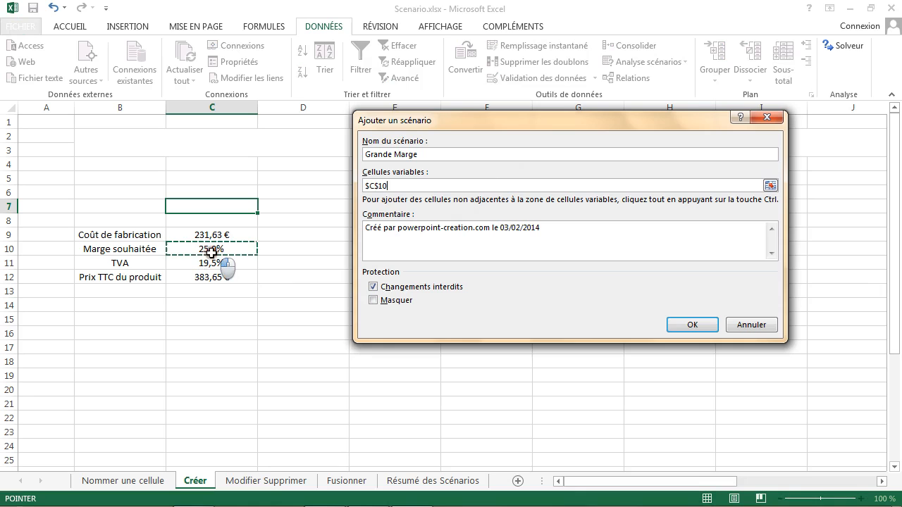
drag(212, 250, 215, 264)
Step: Clear the Grande Marge comment and set the scenario values to 0,60 for $C$10 and 0,17 for $C$11
click(574, 228)
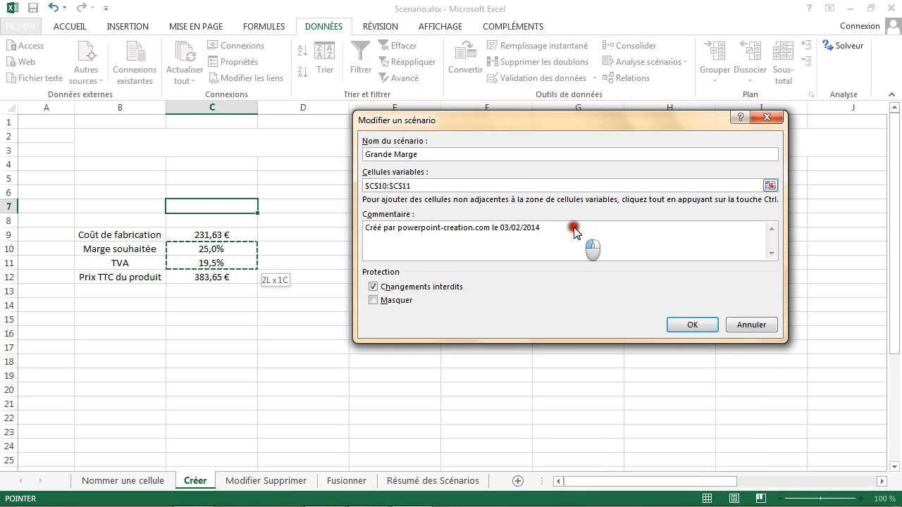
drag(574, 229, 358, 228)
key(Delete)
click(691, 325)
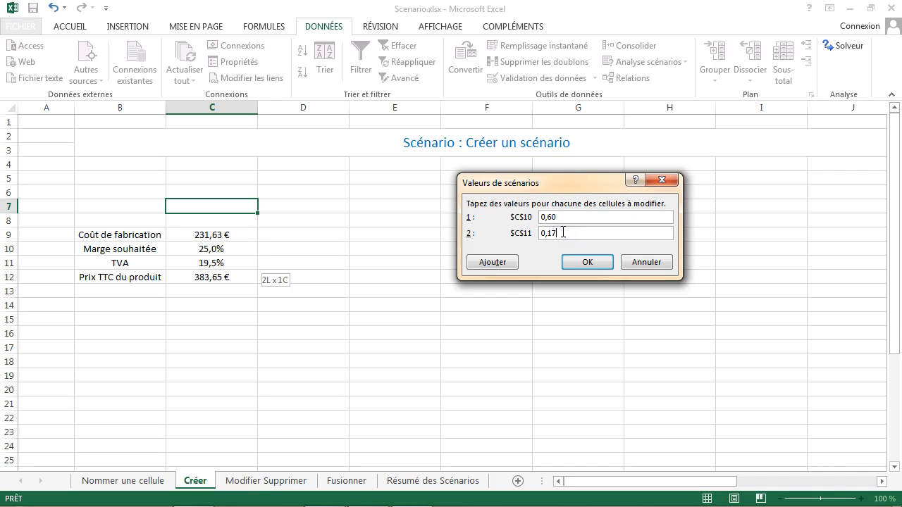
click(606, 261)
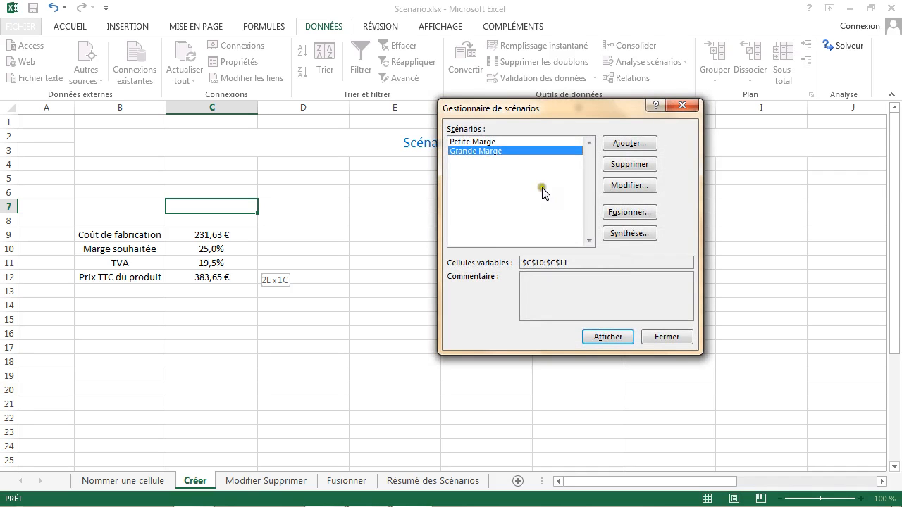
click(489, 141)
click(489, 151)
click(507, 141)
click(512, 150)
click(510, 142)
click(507, 150)
click(507, 141)
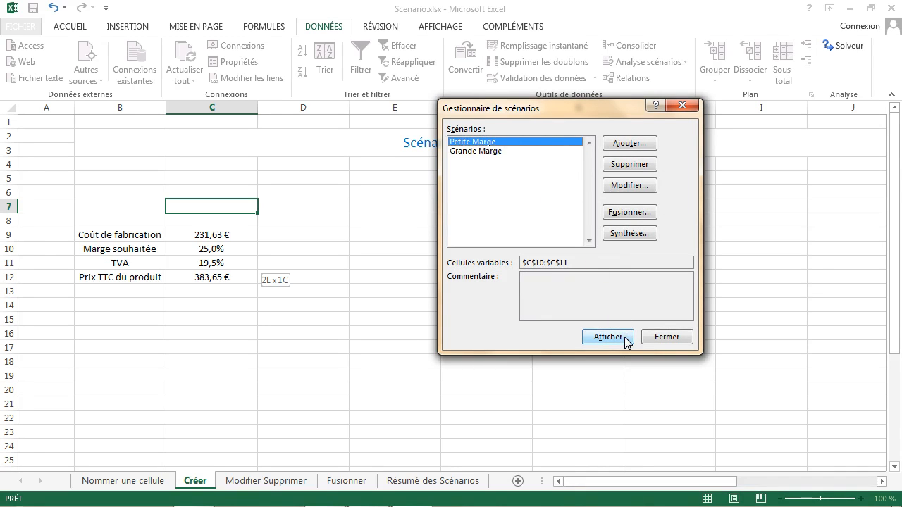
click(497, 151)
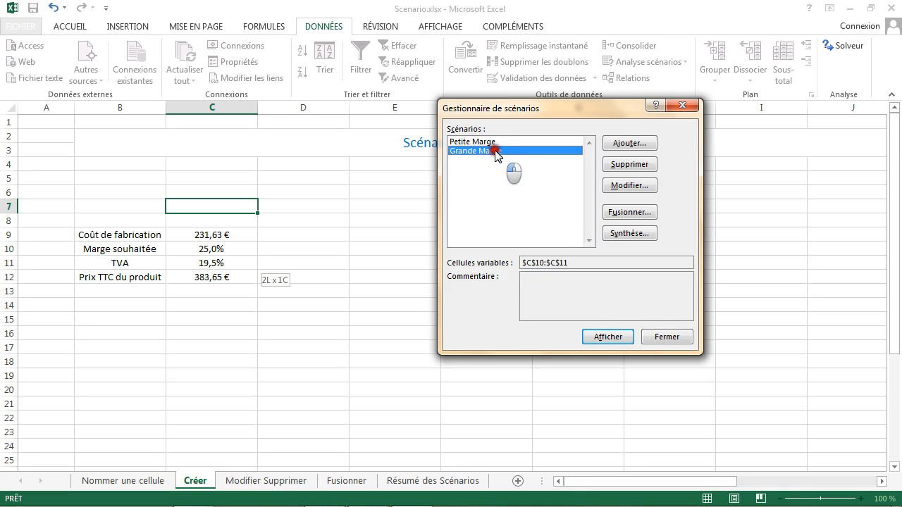
Step: Check the definition of the Petite Marge scenario without changing it
click(494, 142)
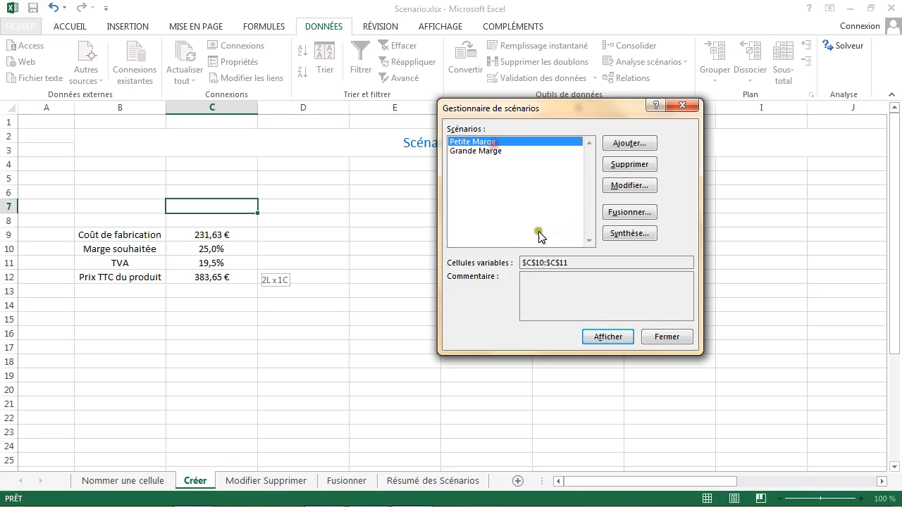
click(621, 185)
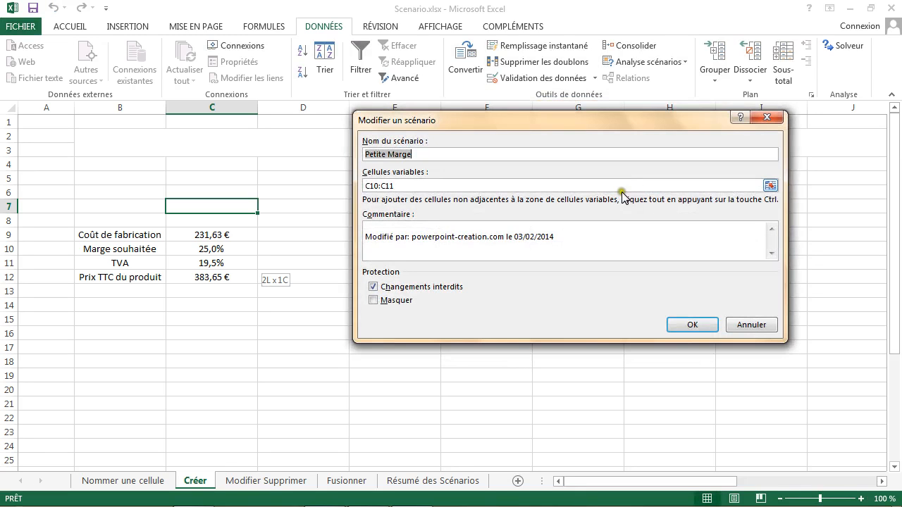
click(738, 322)
Step: Show the Petite Marge and Grande Marge scenarios in the sheet in turn, finishing with Petite Marge
click(610, 338)
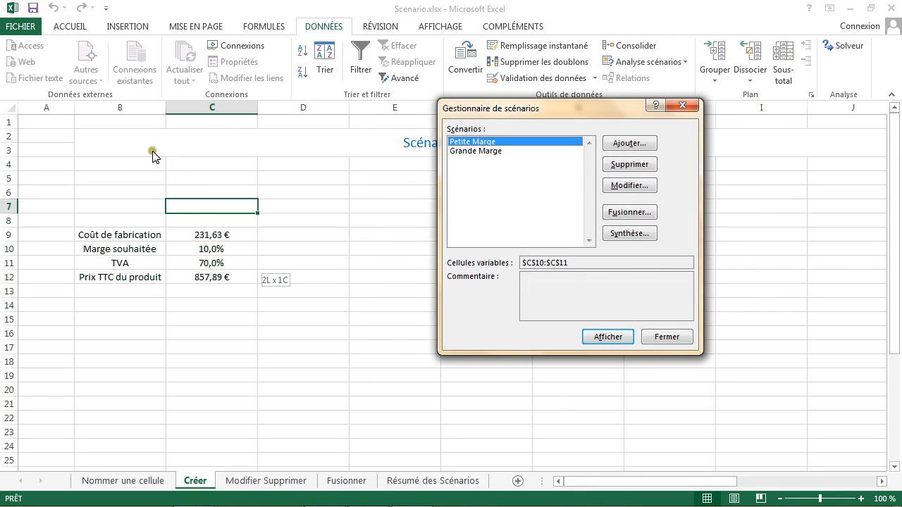
click(477, 153)
click(599, 340)
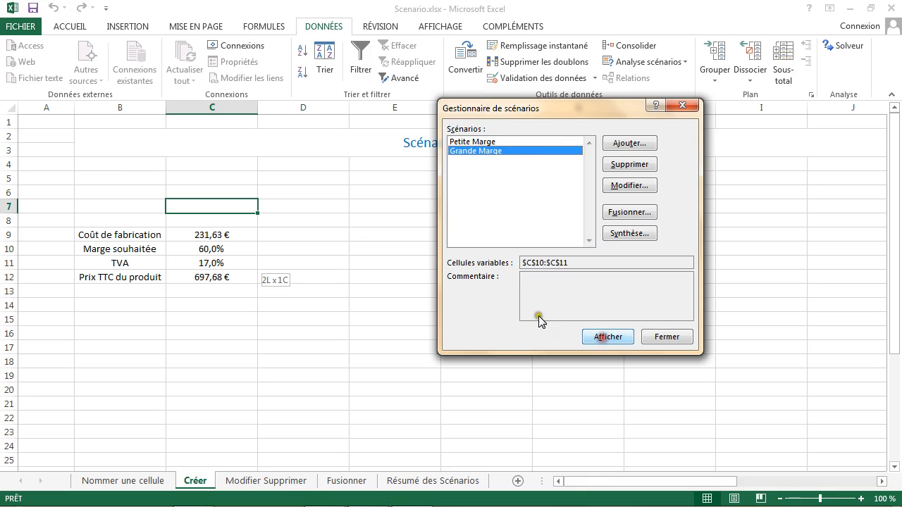
click(517, 141)
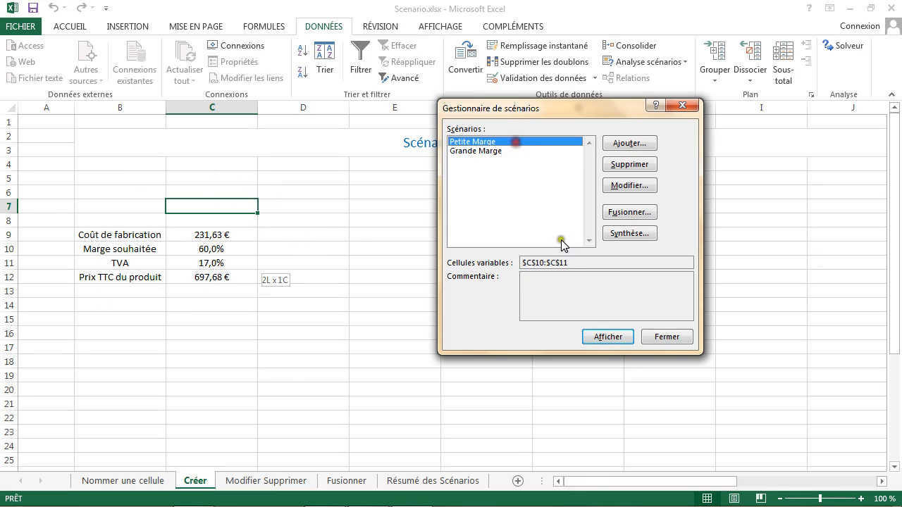
click(607, 336)
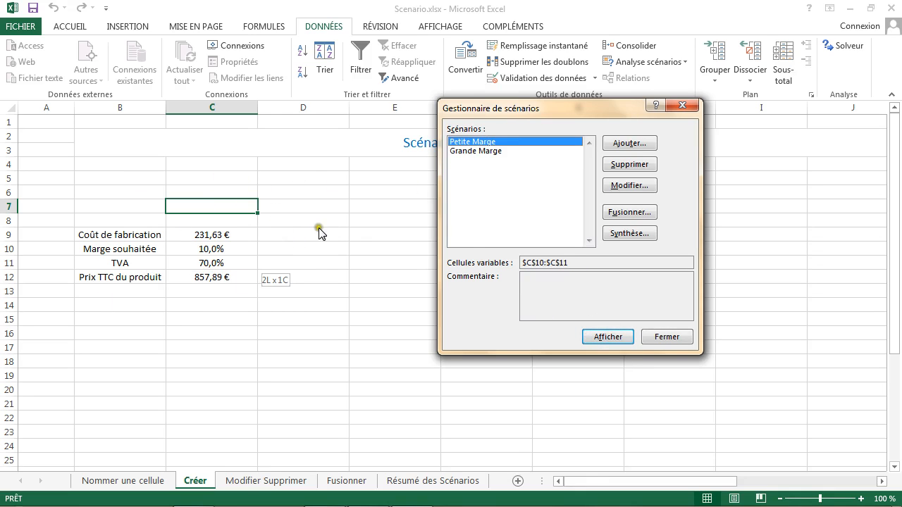
Step: Compare the scenarios' effect on the product price by showing Grande Marge and Petite Marge alternately, finishing with Petite Marge
click(523, 152)
click(595, 336)
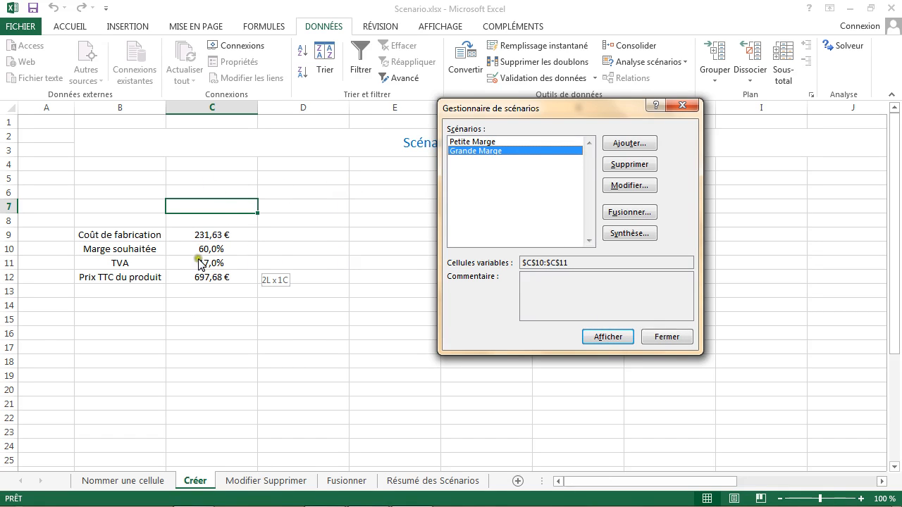
click(525, 143)
click(609, 337)
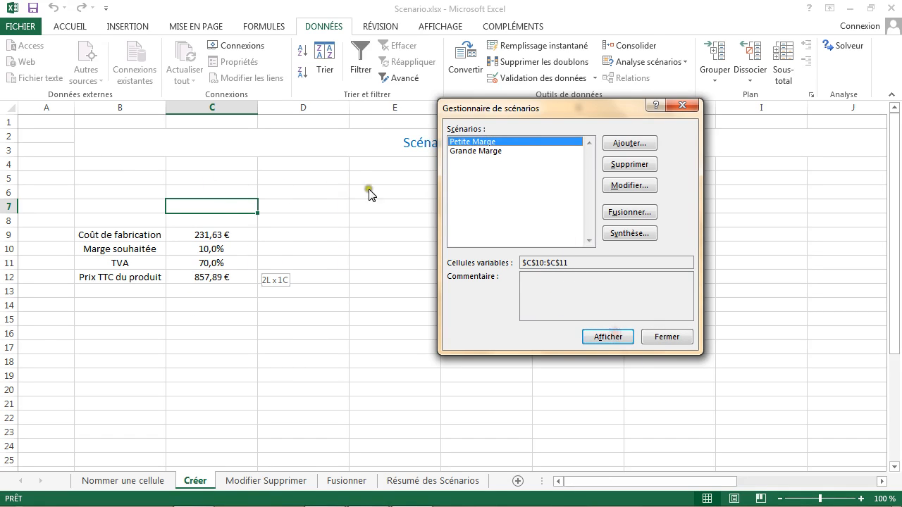
click(467, 152)
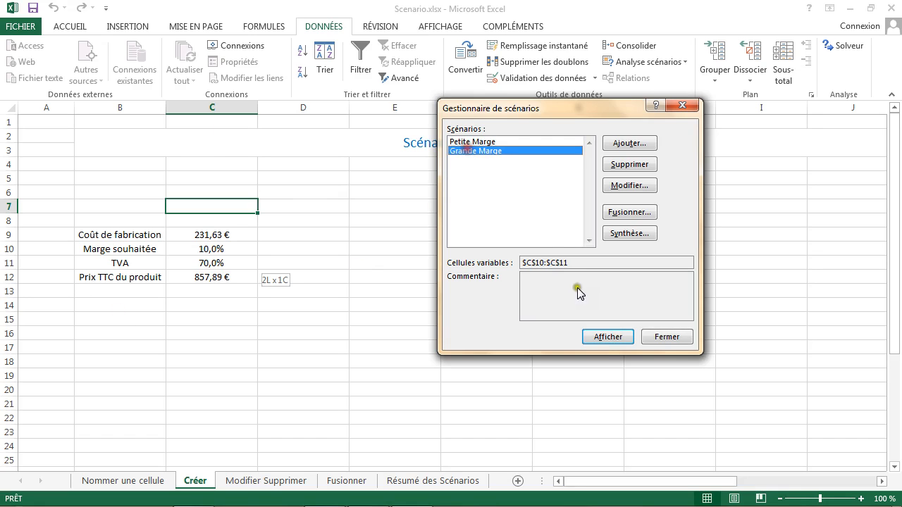
click(600, 336)
click(499, 142)
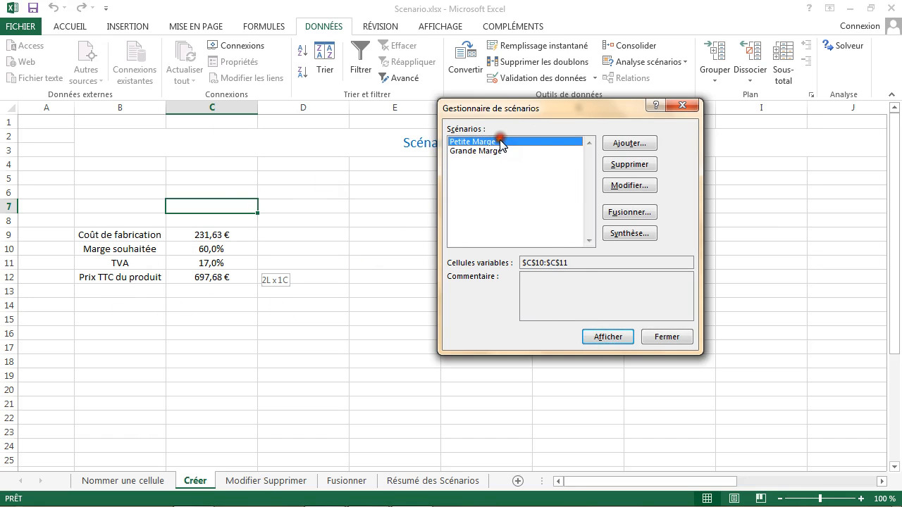
click(622, 337)
click(519, 151)
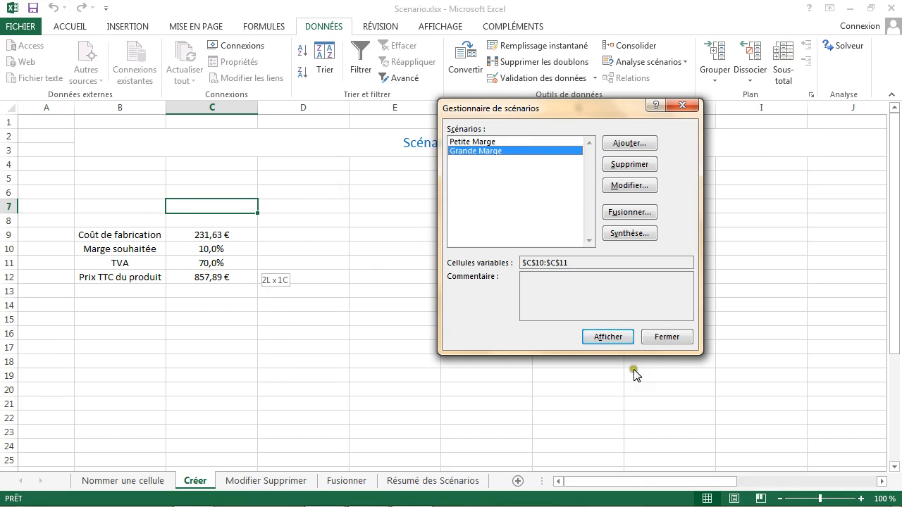
click(607, 333)
click(474, 142)
click(606, 336)
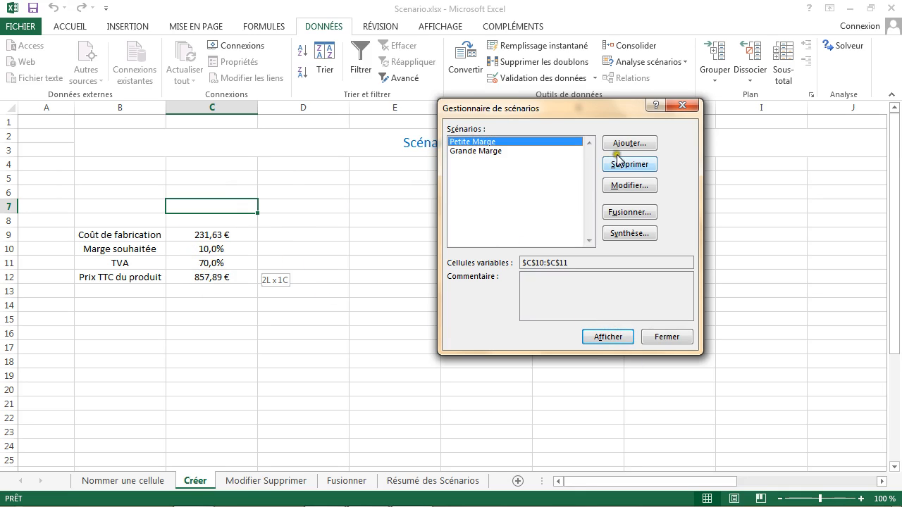
Step: Modify the Petite Marge scenario so that its TVA value for $C$11 is 7 %
click(627, 186)
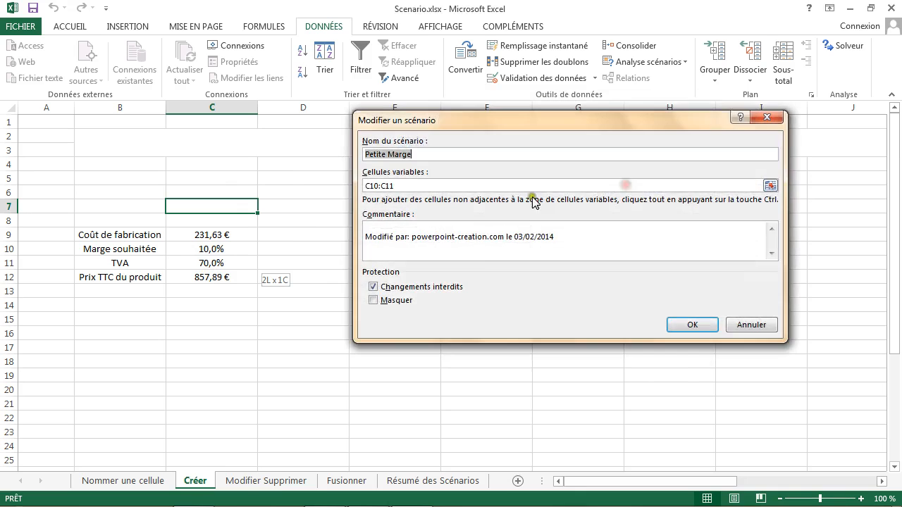
click(697, 324)
click(584, 233)
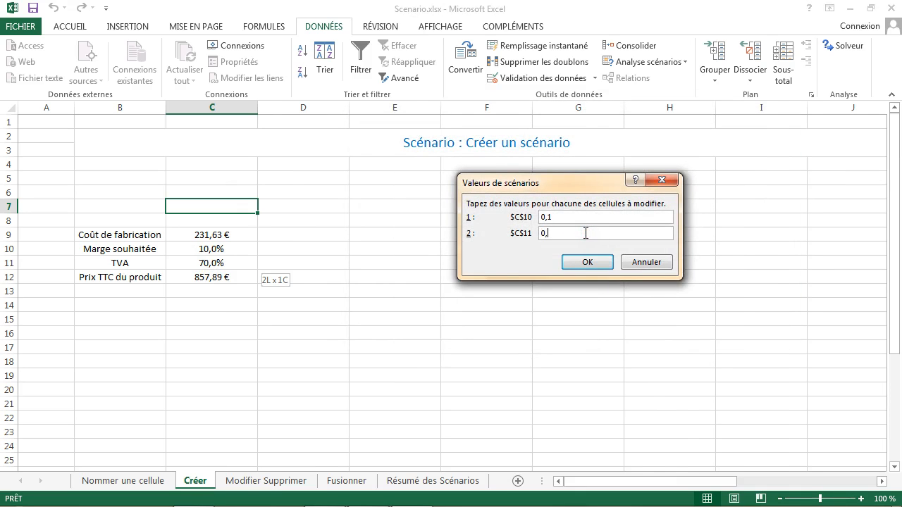
click(584, 262)
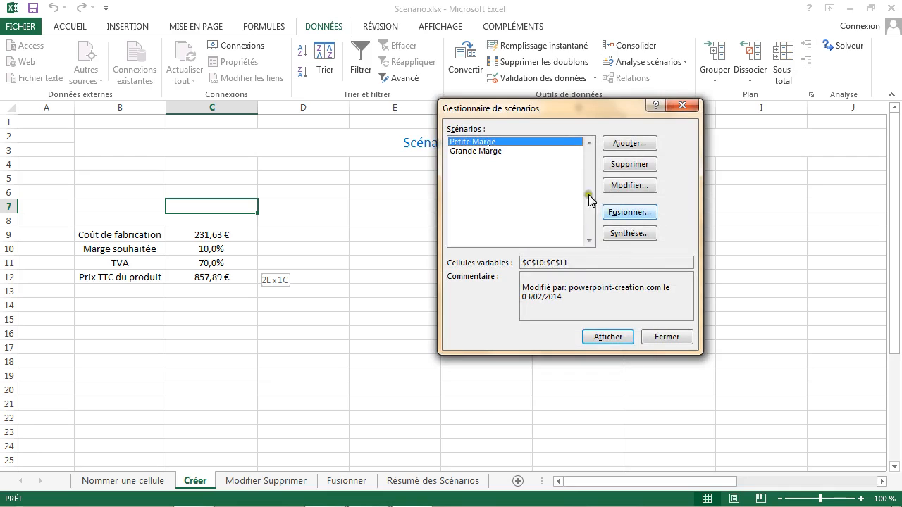
Step: Show the corrected Petite Marge scenario and then Grande Marge in the sheet, and close the scenario manager
click(591, 338)
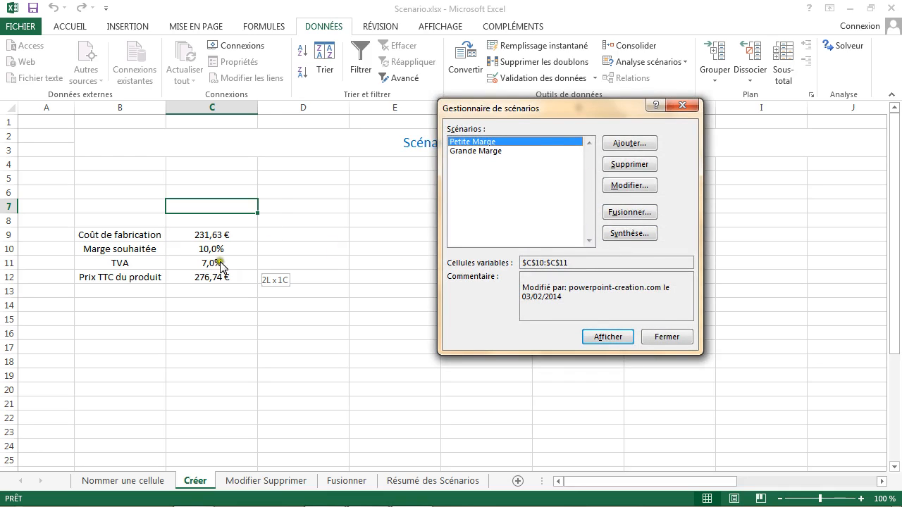
click(490, 152)
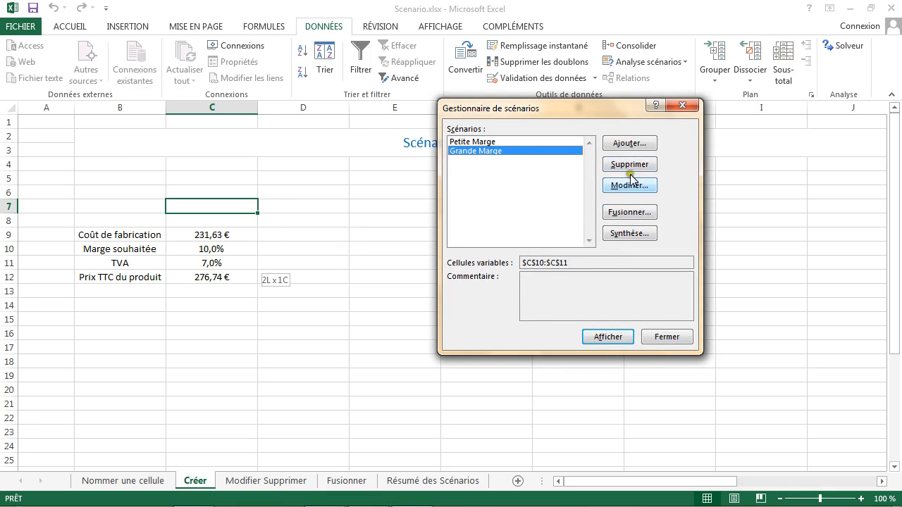
click(600, 339)
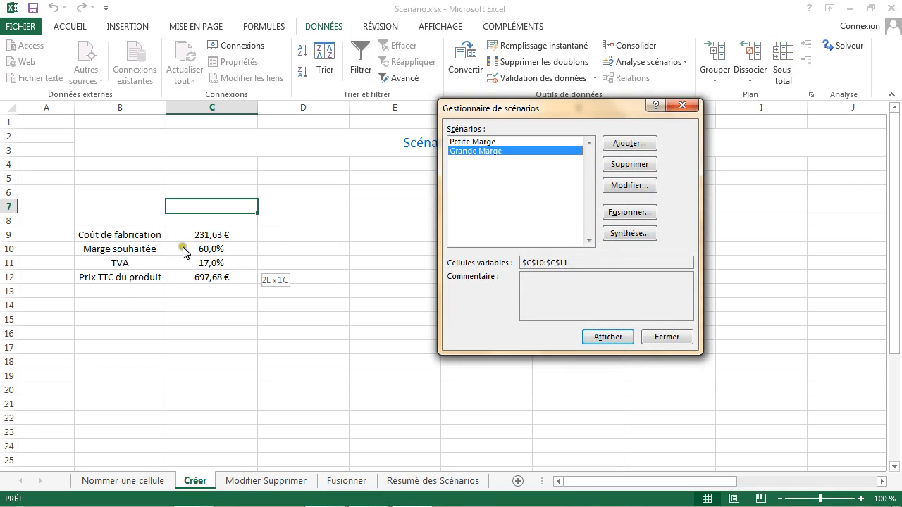
click(665, 336)
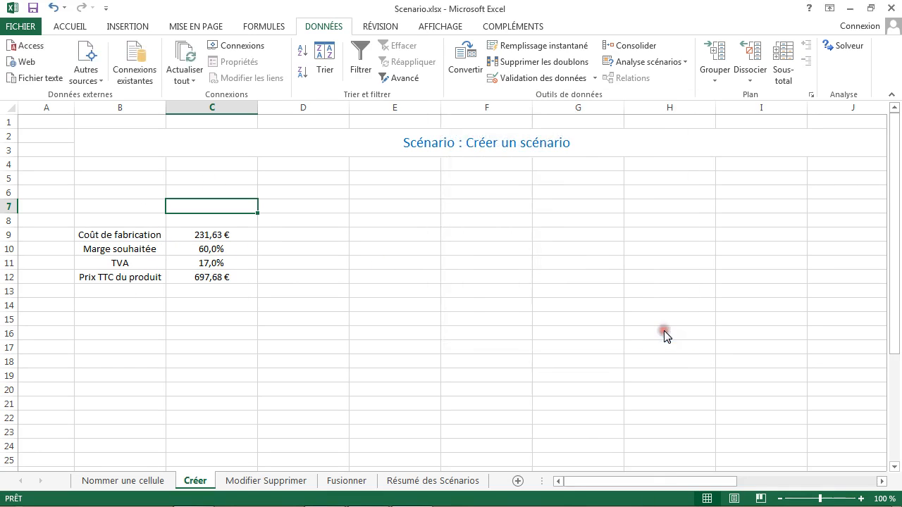
click(201, 222)
click(204, 235)
click(207, 250)
click(383, 250)
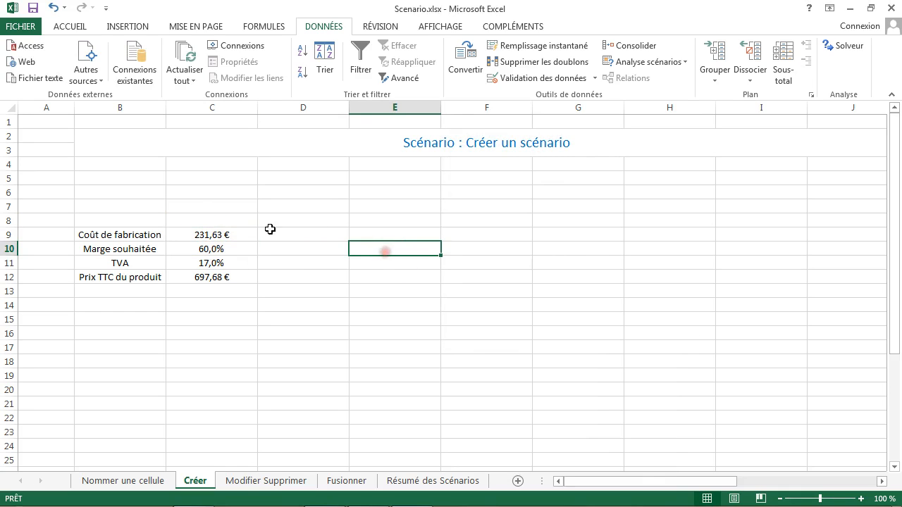
drag(211, 220, 392, 320)
click(445, 218)
drag(210, 206, 203, 311)
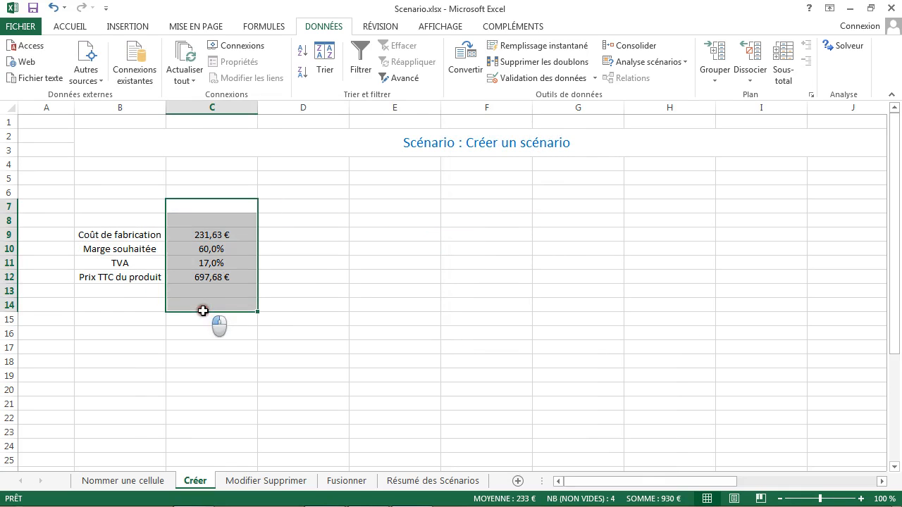
click(382, 247)
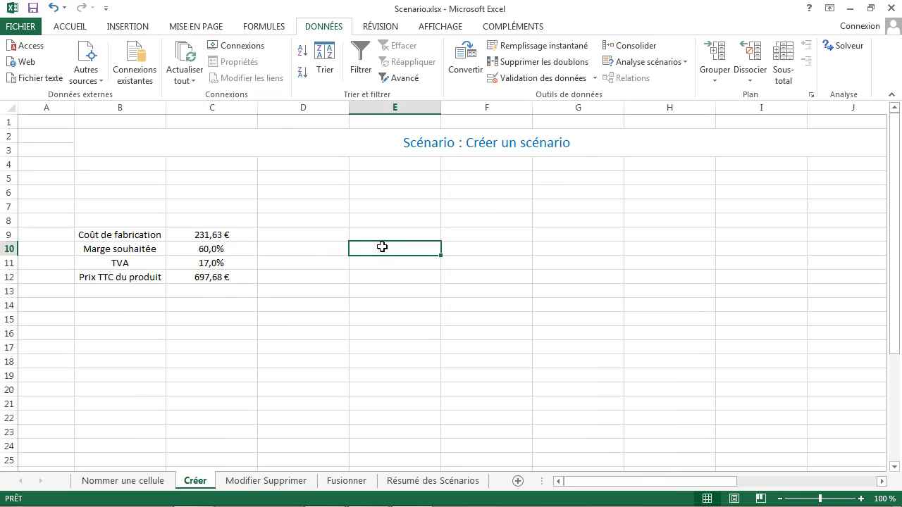